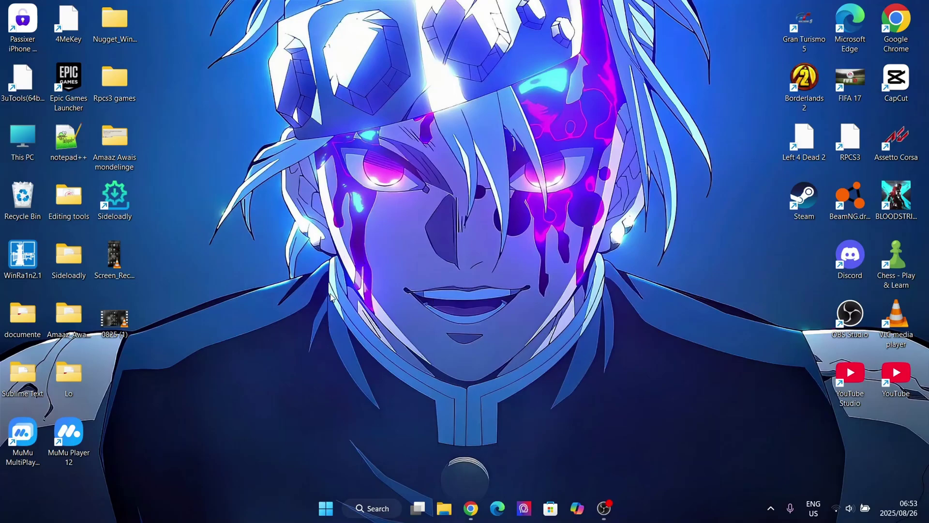
# - Switch to Chrome and examine the MediaFire download page for Delta-2.687.816.apk
pyautogui.click(472, 508)
pyautogui.scroll(-5, 467, 259)
pyautogui.scroll(5, 469, 247)
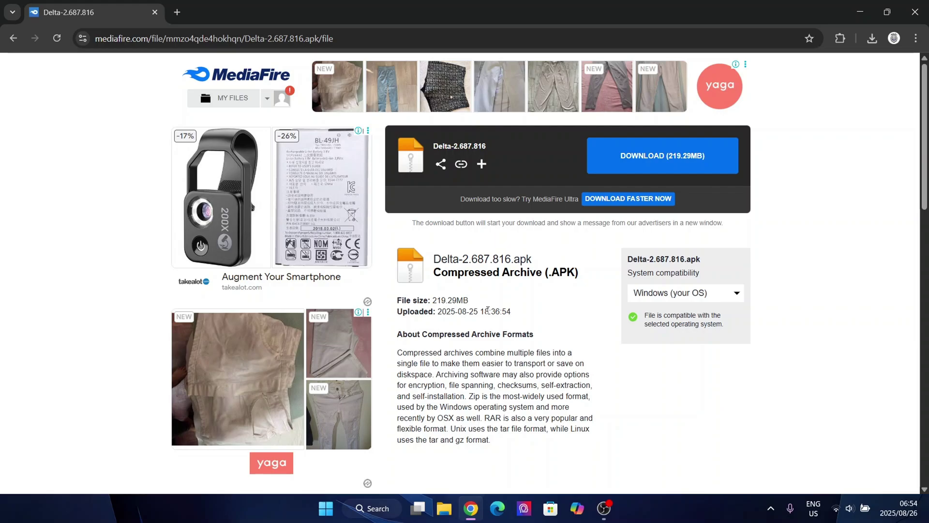
pyautogui.scroll(-8, 489, 290)
pyautogui.scroll(4, 495, 224)
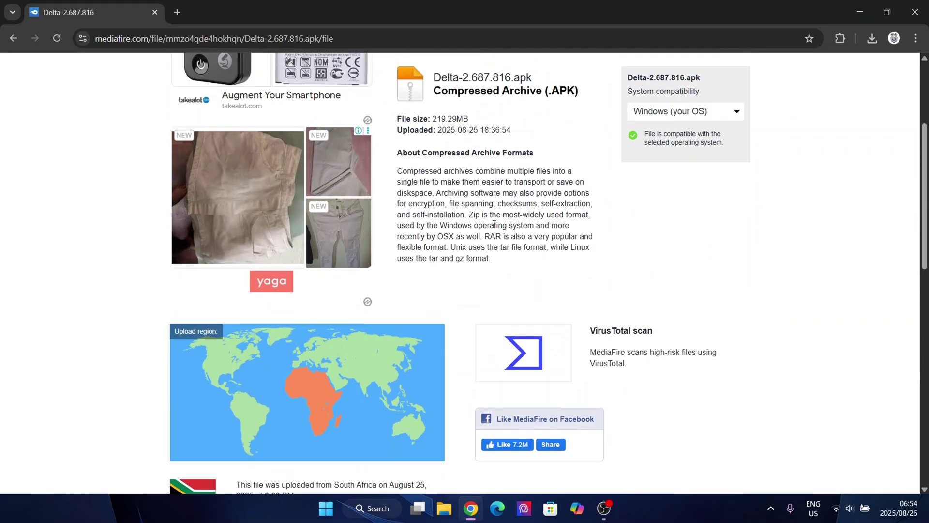
pyautogui.scroll(4, 494, 225)
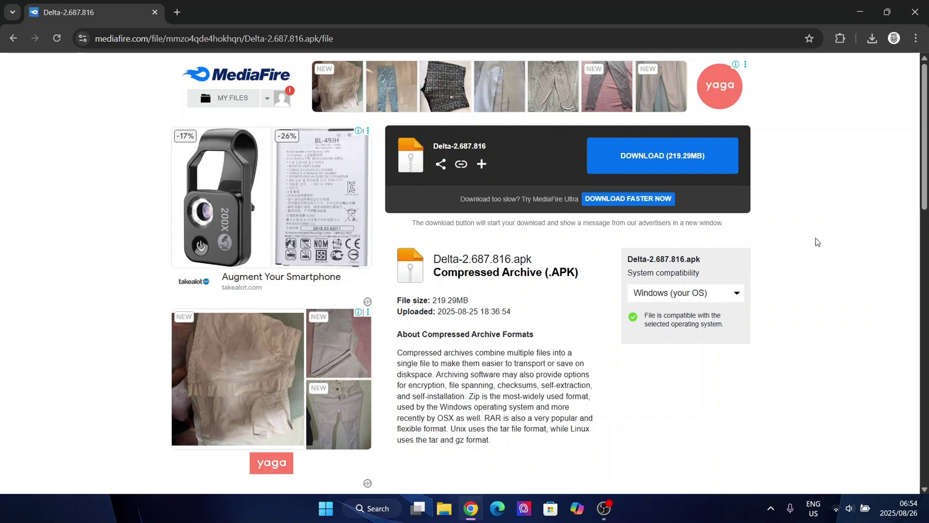
pyautogui.scroll(-5, 818, 238)
pyautogui.scroll(-9, 876, 259)
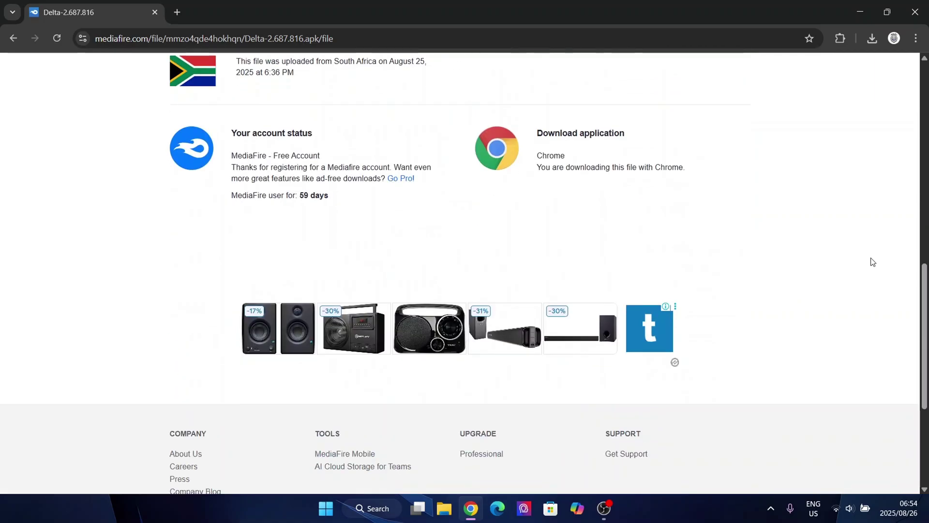
pyautogui.scroll(14, 872, 261)
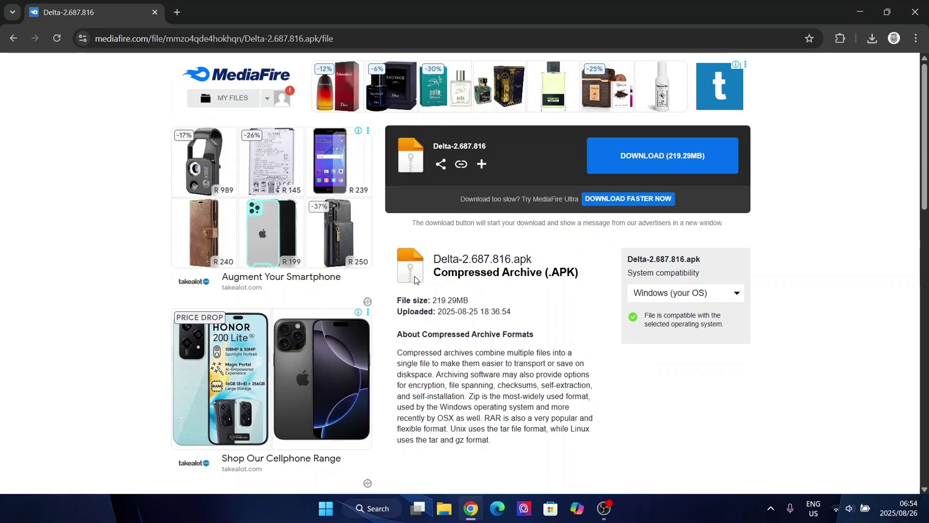
# - Minimize Chrome, launch MuMu Player 12 from the desktop, and uninstall its existing Roblox app
pyautogui.click(861, 12)
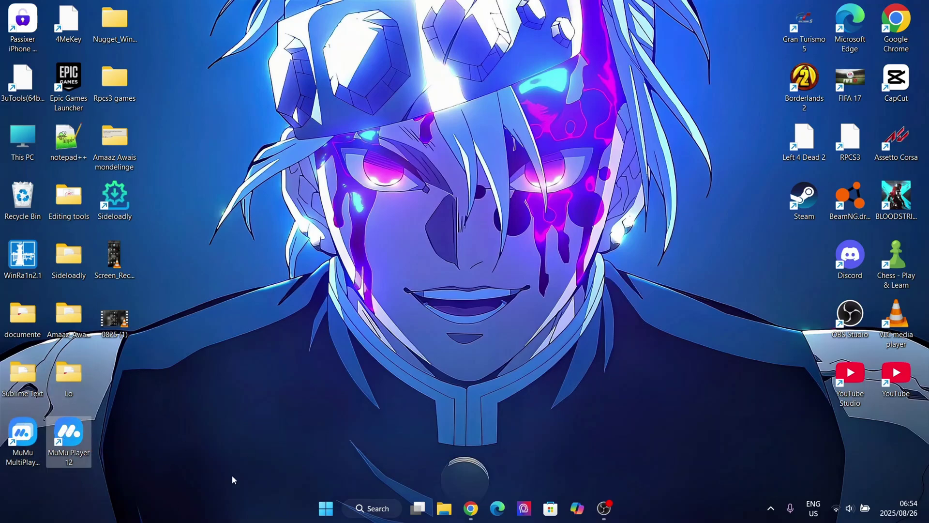
pyautogui.doubleClick(69, 436)
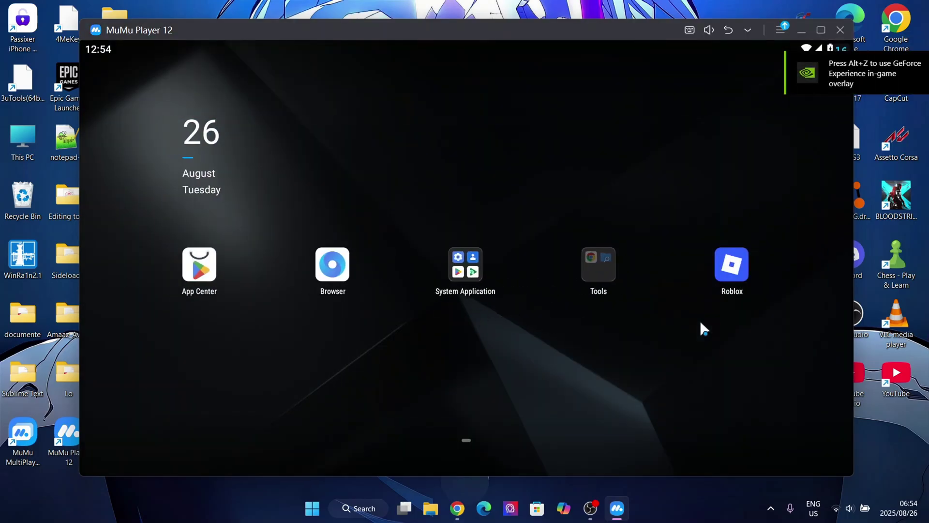
pyautogui.rightClick(740, 277)
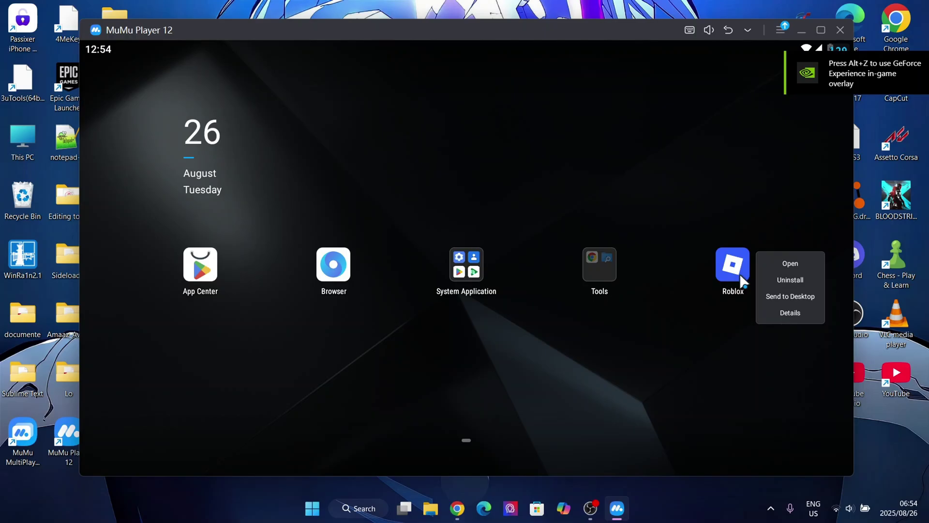
pyautogui.click(783, 278)
pyautogui.click(617, 319)
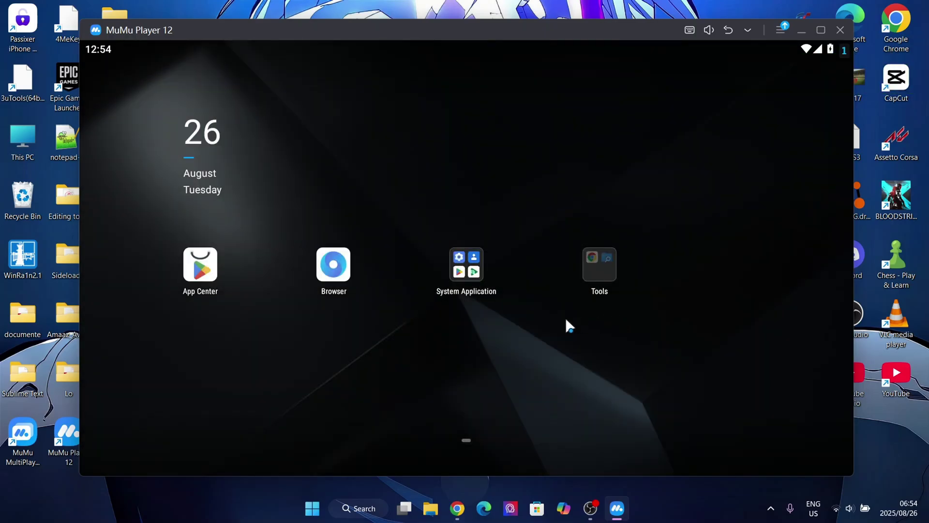
# - Switch to Chrome, cancel the duplicate Delta-2.687.816 (1).apk download, and return to MuMu Player
pyautogui.click(468, 504)
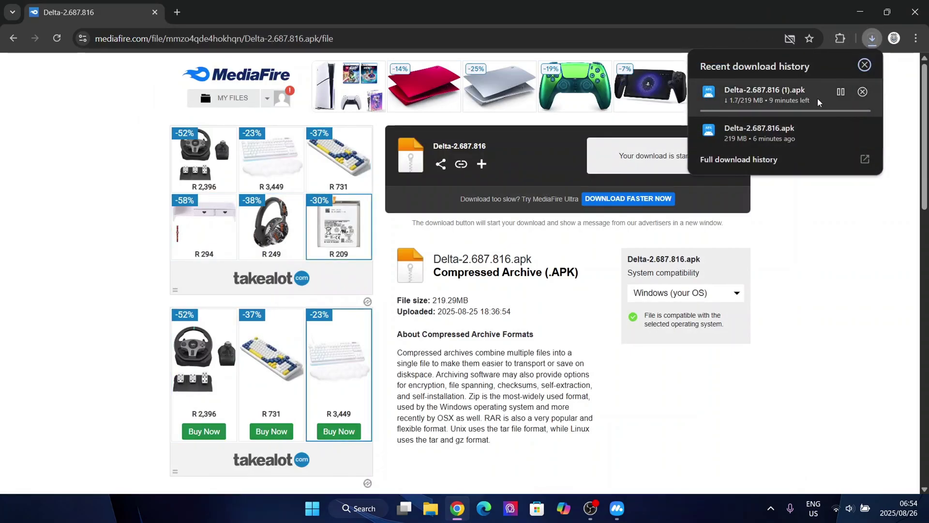
pyautogui.click(863, 91)
pyautogui.click(873, 38)
pyautogui.click(866, 15)
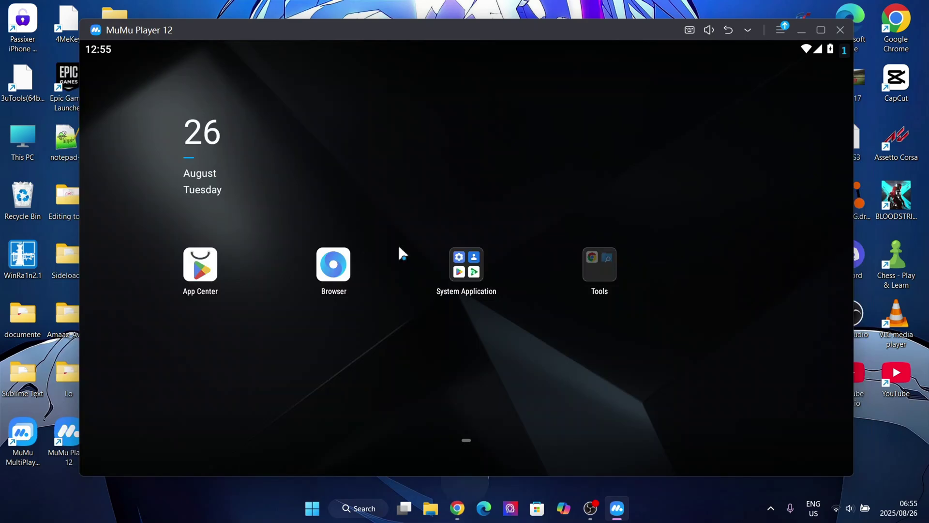
# - Maximize the emulator window and install the Delta-2.687.816 APK from the Downloads folder
pyautogui.click(820, 30)
pyautogui.moveTo(670, 207); pyautogui.dragTo(690, 216)
pyautogui.moveTo(523, 205); pyautogui.dragTo(495, 193)
pyautogui.click(826, 14)
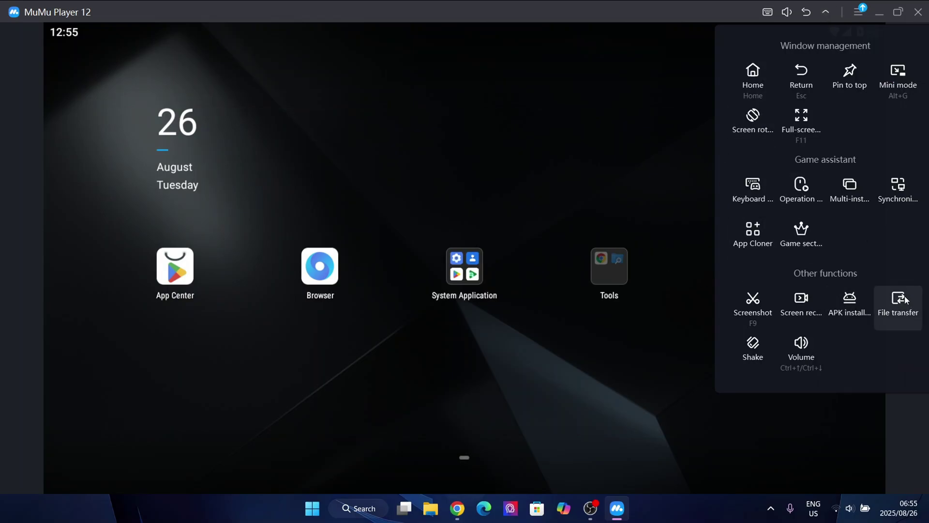
pyautogui.click(866, 313)
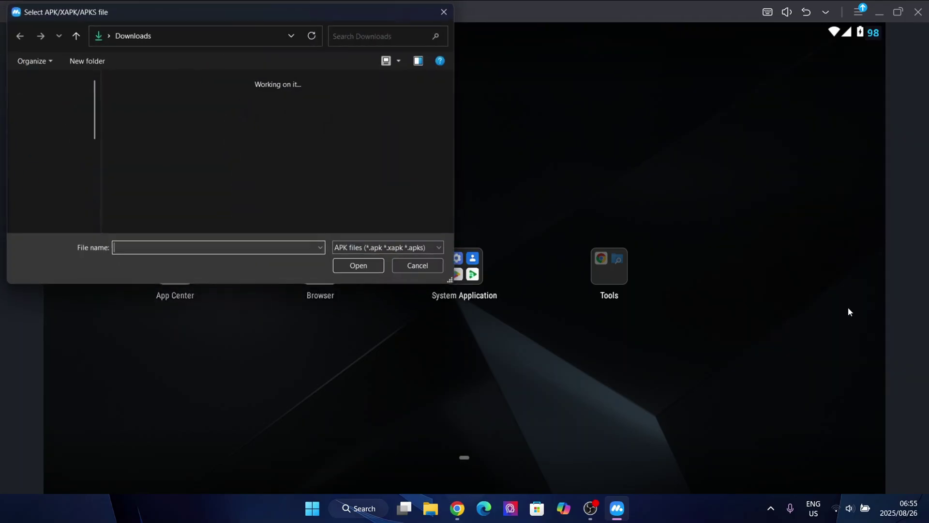
pyautogui.click(151, 132)
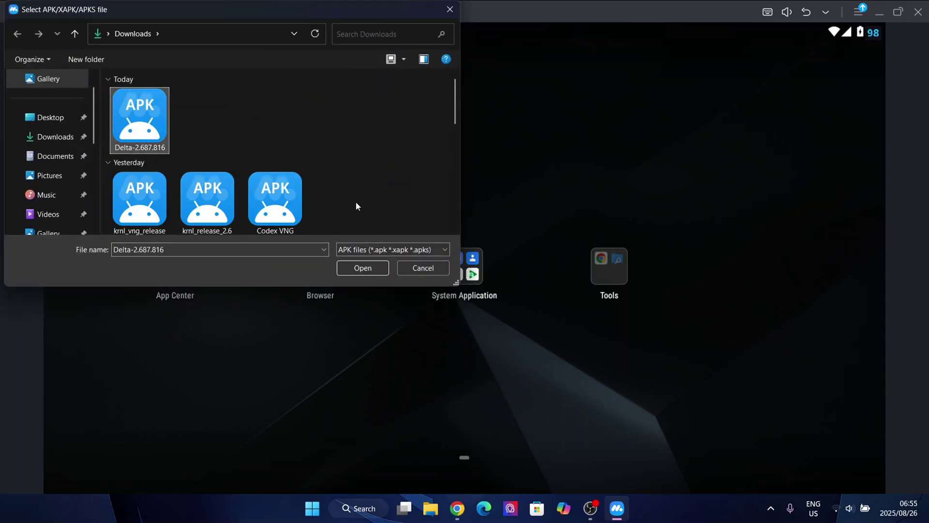
pyautogui.click(366, 271)
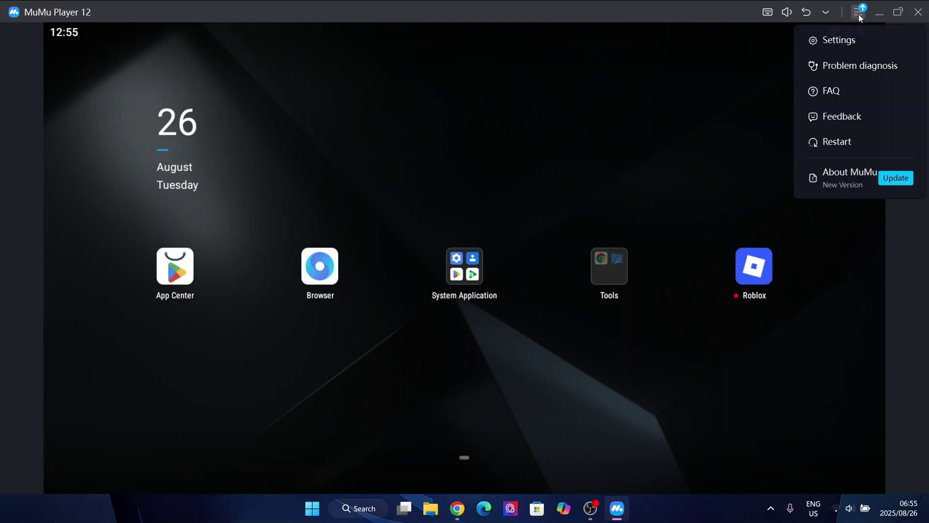
# - Launch the newly installed Roblox app in the emulator and minimize the OBS window covering its home page
pyautogui.click(766, 262)
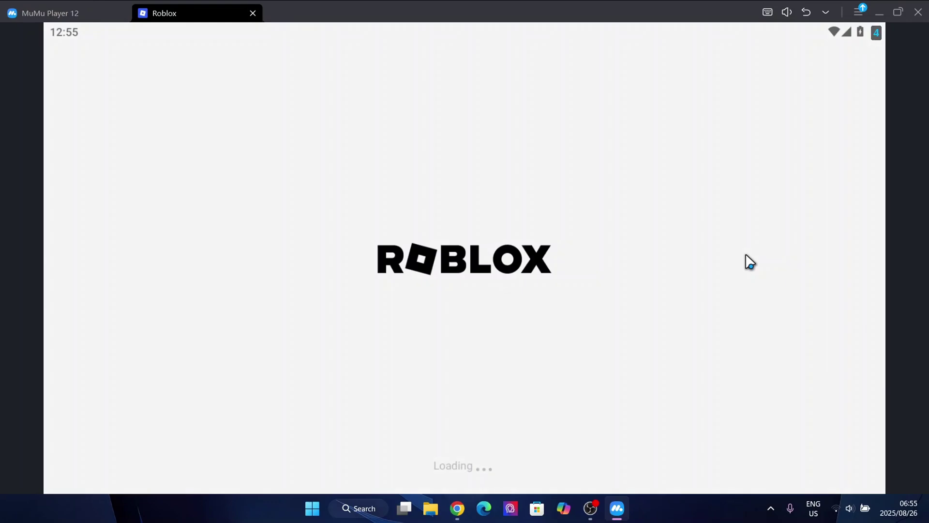
pyautogui.click(859, 274)
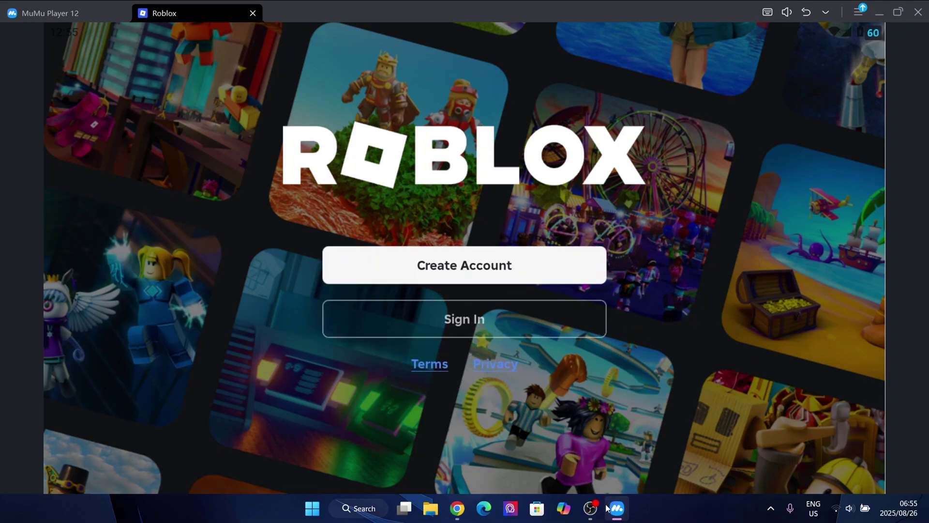
pyautogui.click(591, 509)
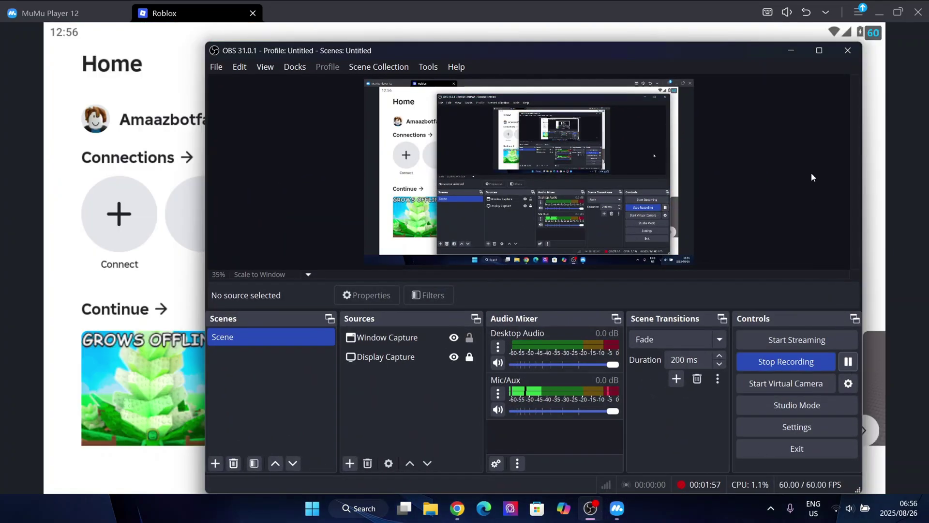
pyautogui.click(790, 51)
# - Open Grow a Garden from the Continue list on the Roblox home page and start playing it
pyautogui.scroll(-5, 510, 251)
pyautogui.scroll(3, 517, 252)
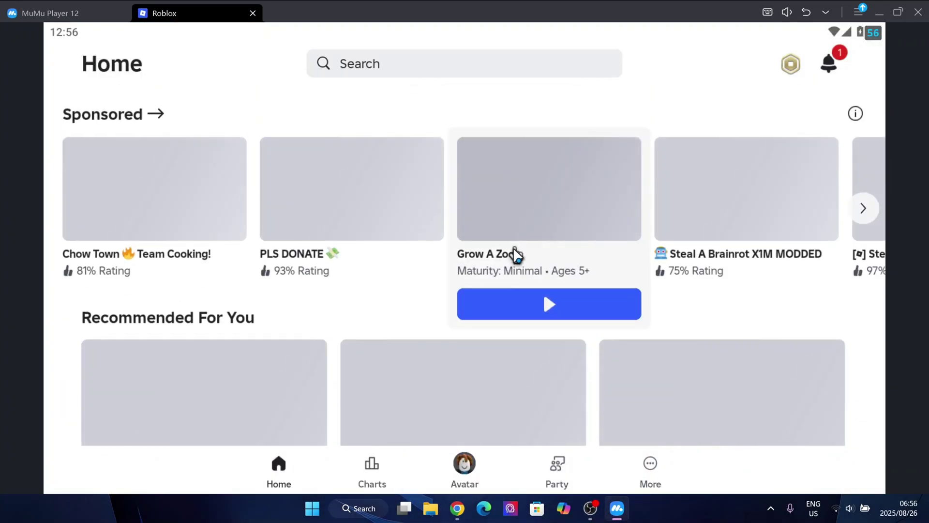
pyautogui.scroll(5, 515, 256)
pyautogui.scroll(-4, 480, 246)
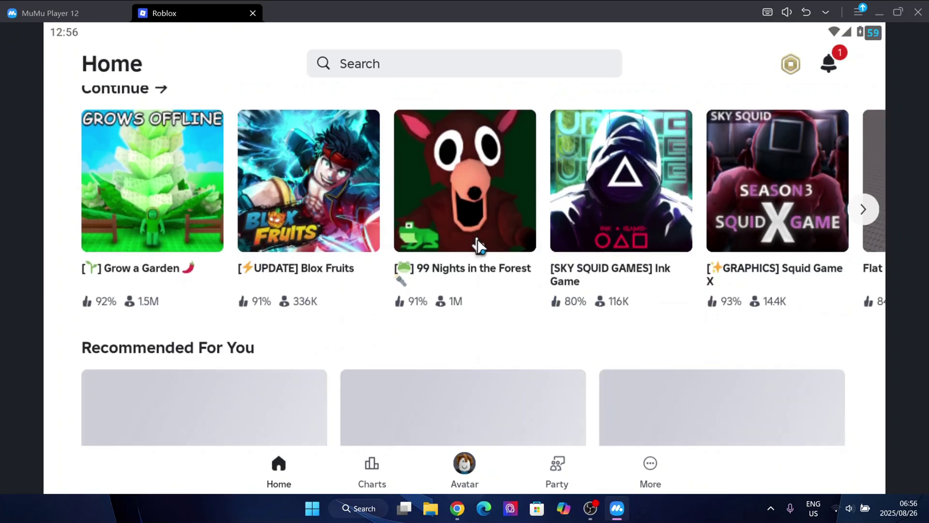
pyautogui.scroll(1, 481, 254)
pyautogui.scroll(-3, 516, 257)
pyautogui.scroll(5, 516, 258)
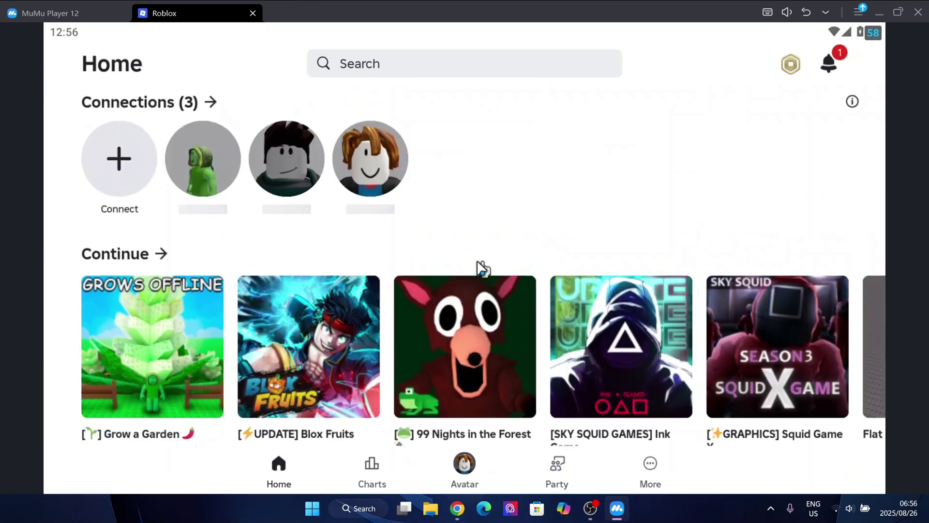
pyautogui.scroll(-5, 482, 268)
pyautogui.scroll(3, 460, 274)
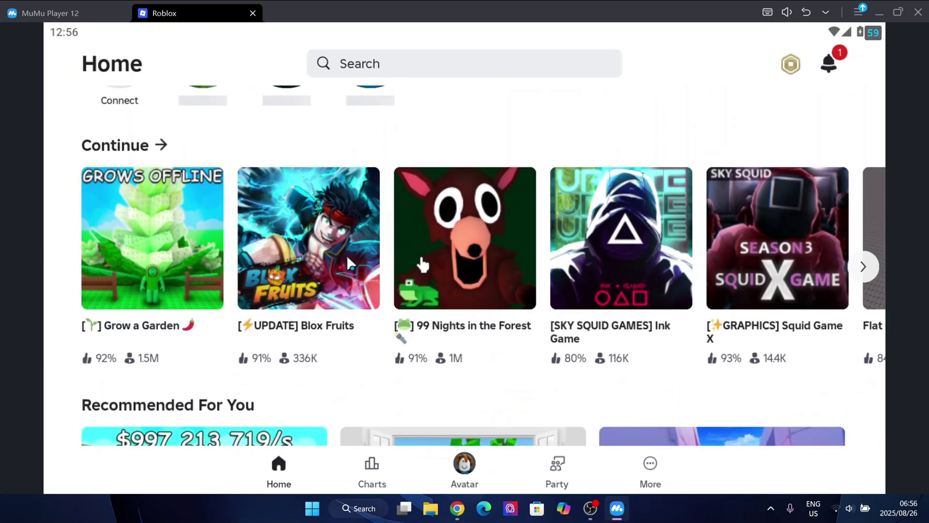
pyautogui.click(197, 274)
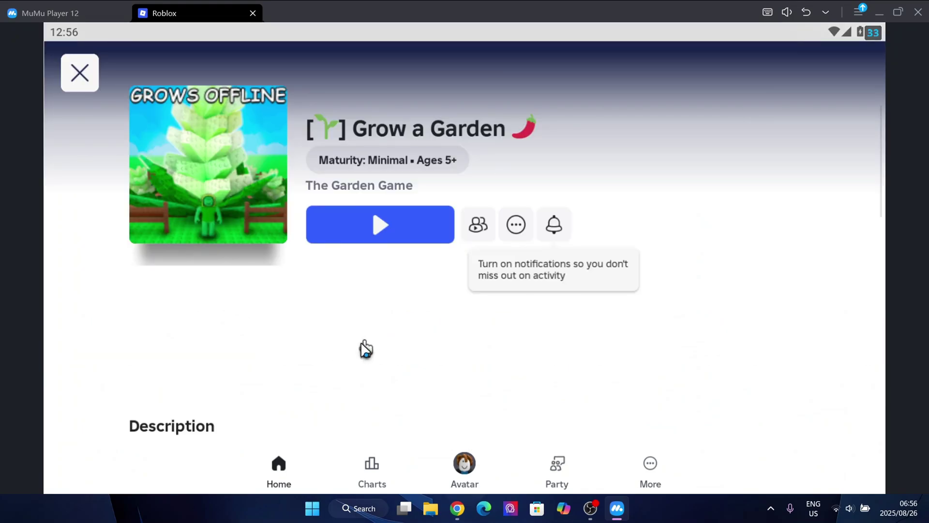
pyautogui.scroll(-5, 355, 314)
pyautogui.scroll(4, 358, 242)
pyautogui.click(385, 154)
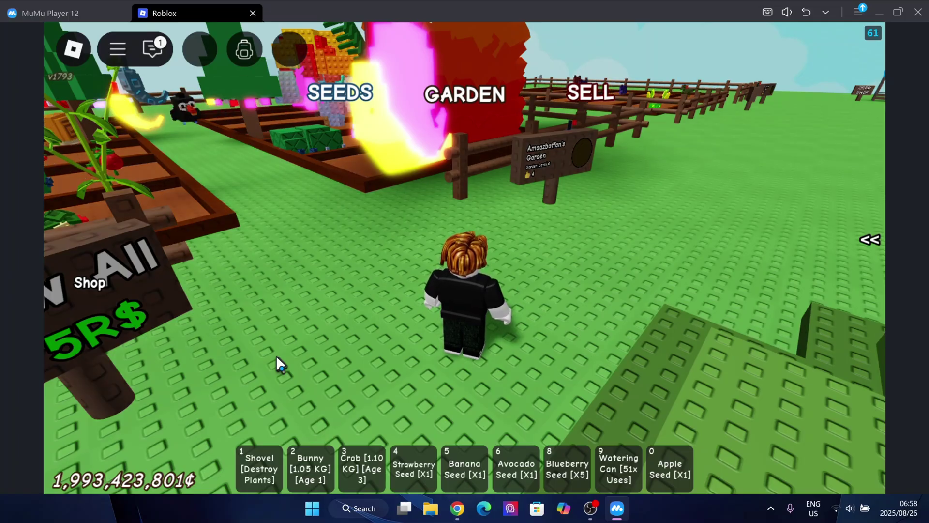
# - Turn the camera, walk the character from the garden to the seed shop stall, and minimize the emulator
pyautogui.moveTo(180, 118); pyautogui.dragTo(533, 277)
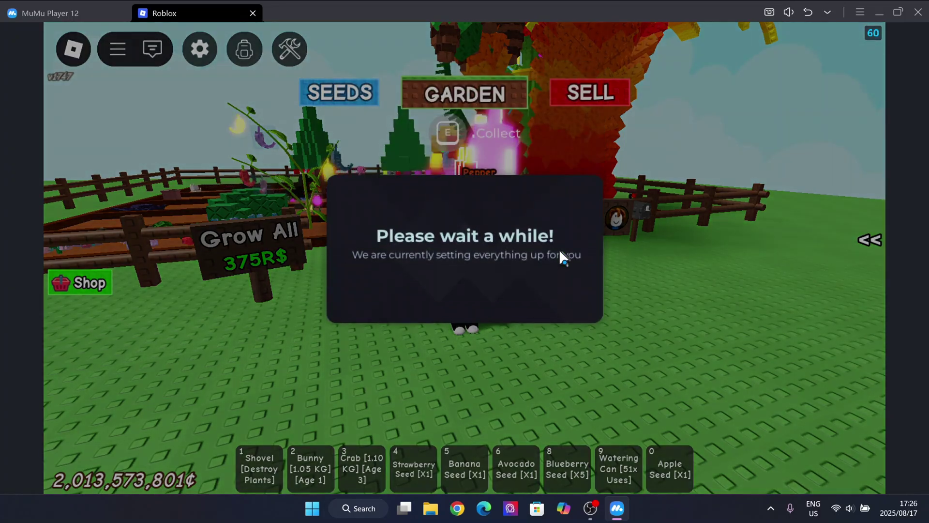
pyautogui.press('s')
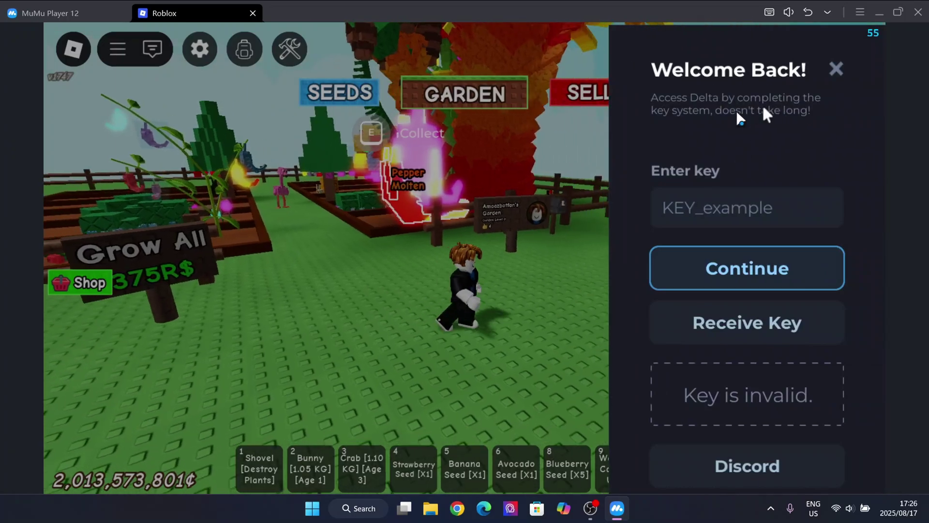
pyautogui.press('d')
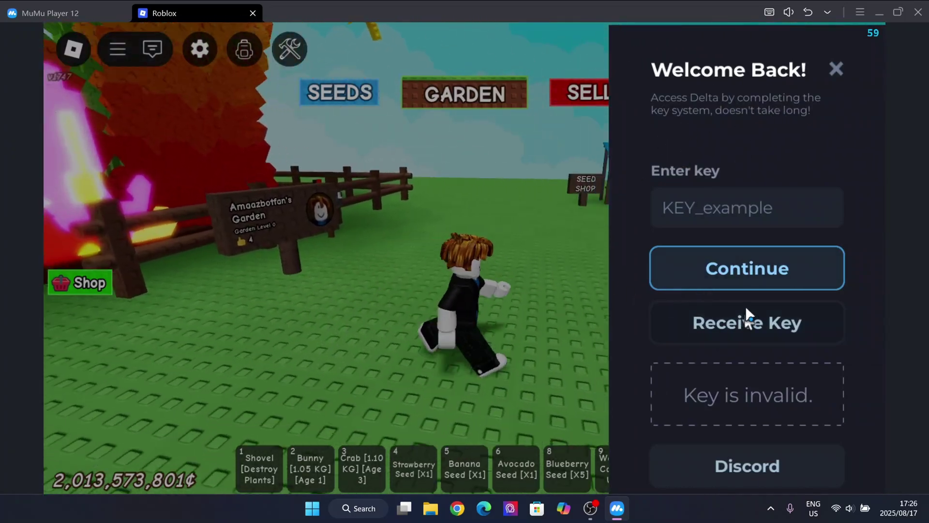
pyautogui.press('w')
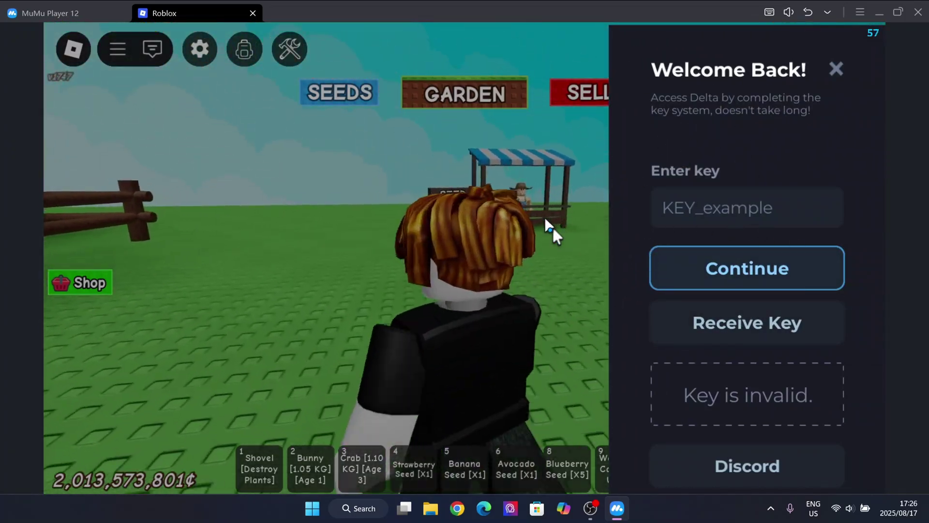
pyautogui.press('w')
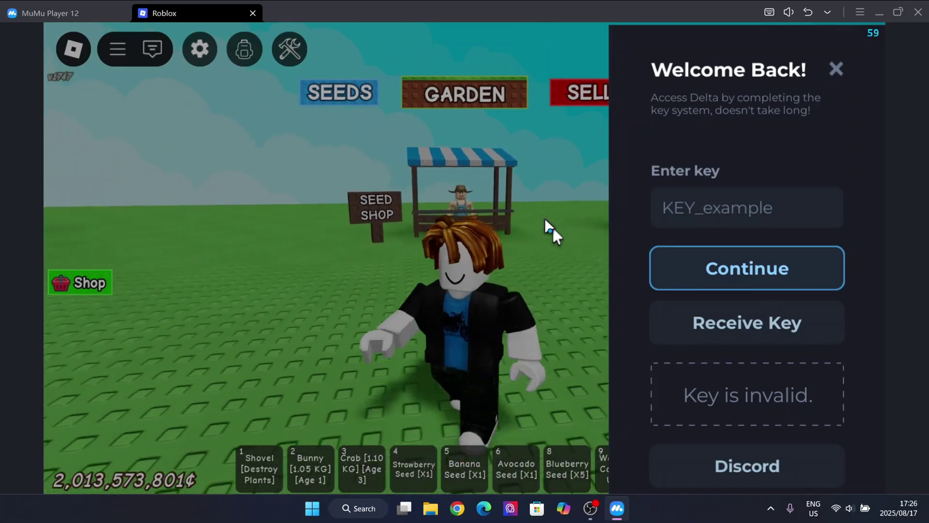
pyautogui.press('s')
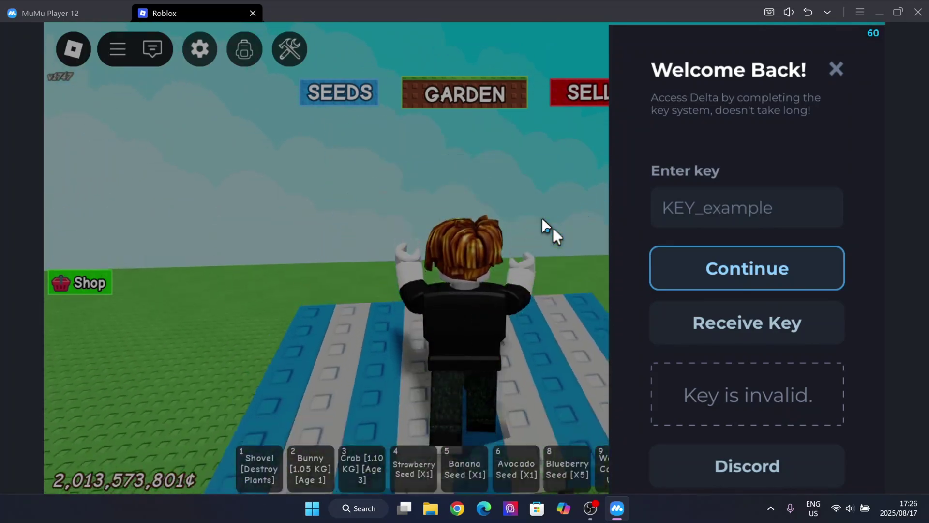
pyautogui.click(880, 12)
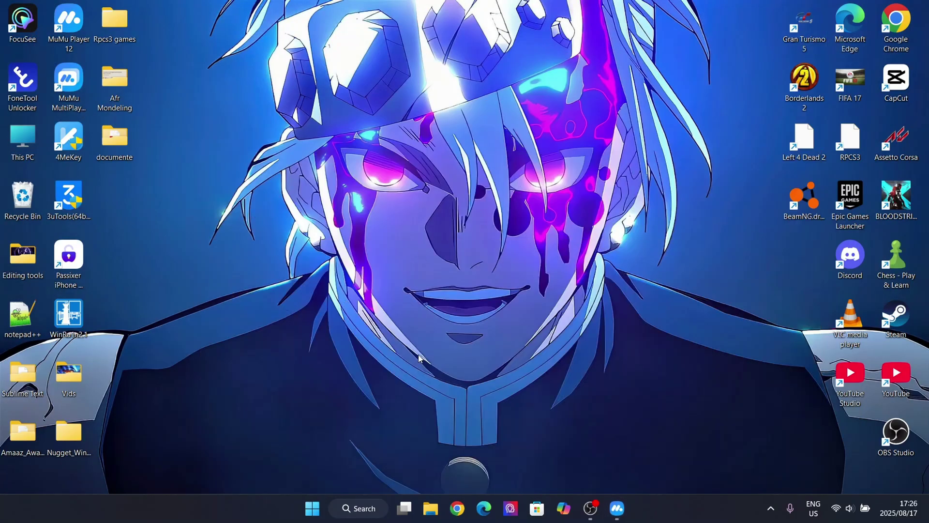